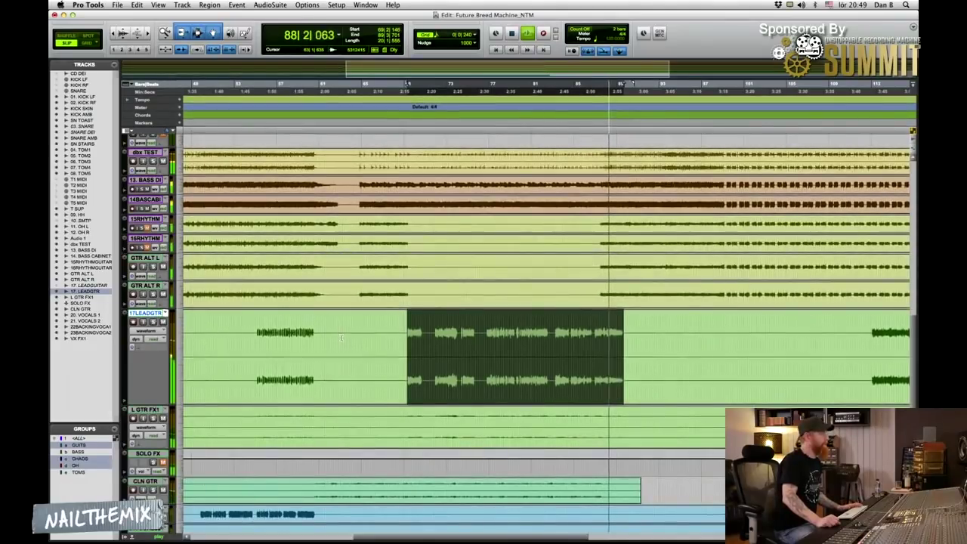
- Audition the lead guitar track by playing the selected solo, the passage from bar 55, and the passage from bar 80
key(space)
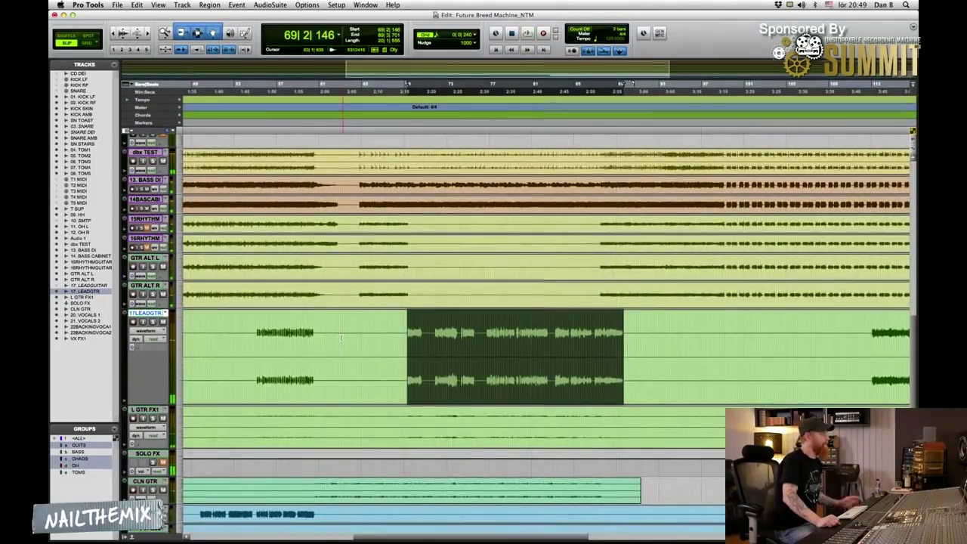
key(space)
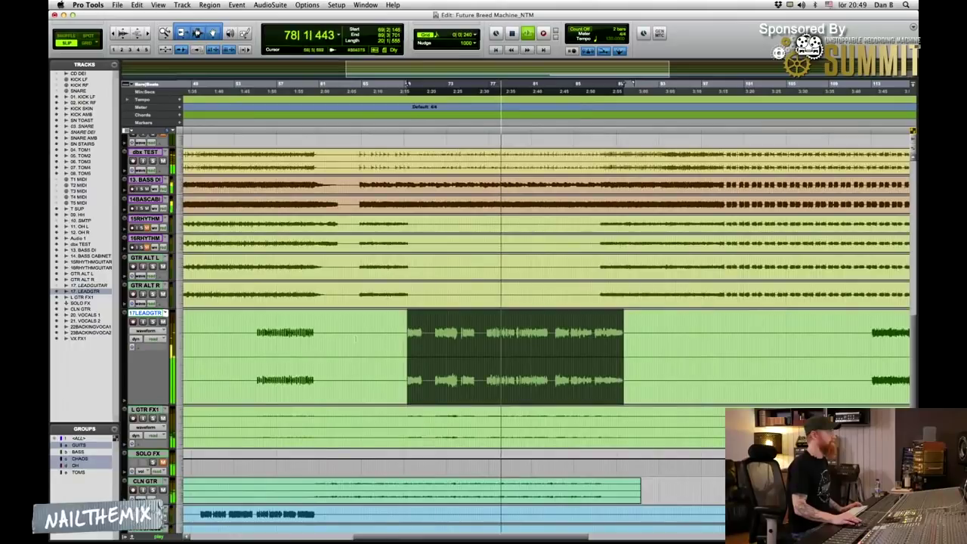
click(257, 332)
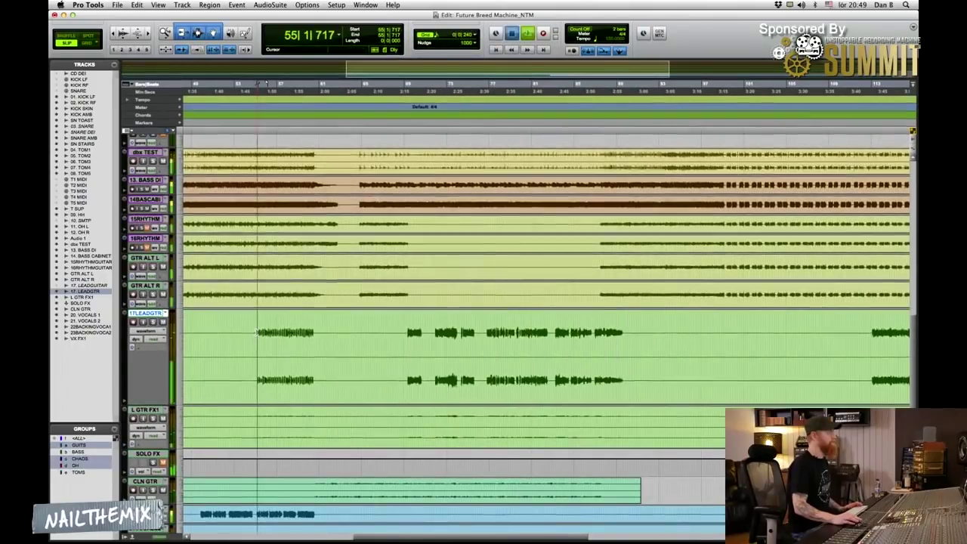
key(space)
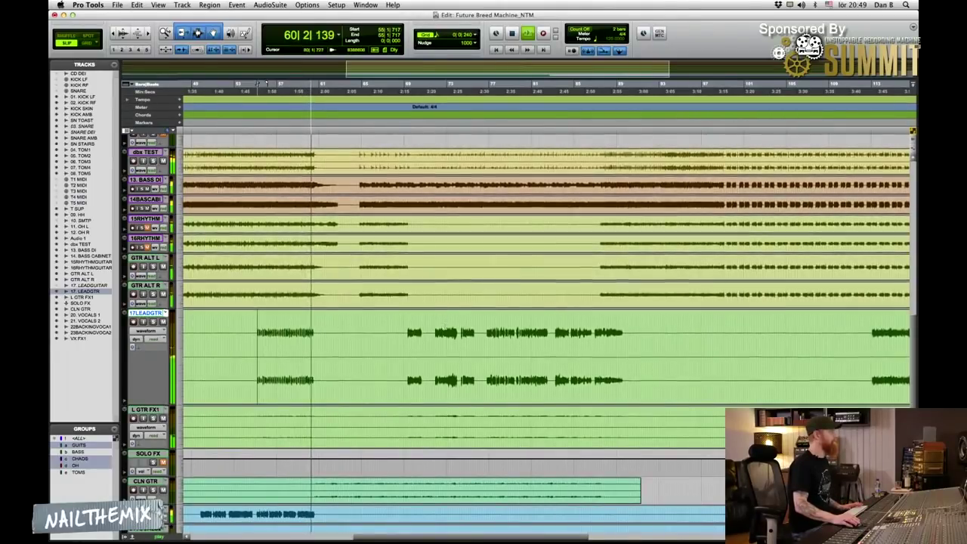
key(space)
click(523, 326)
key(space)
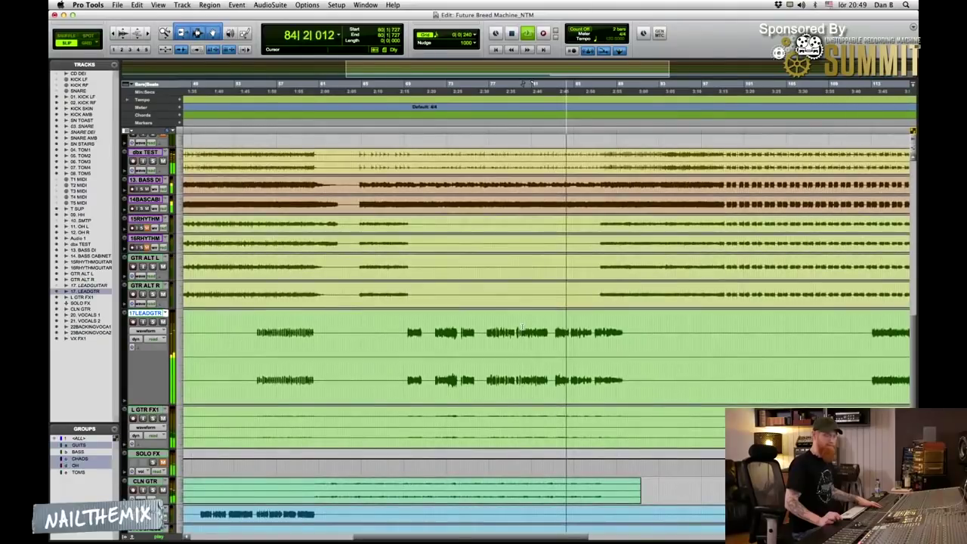
key(space)
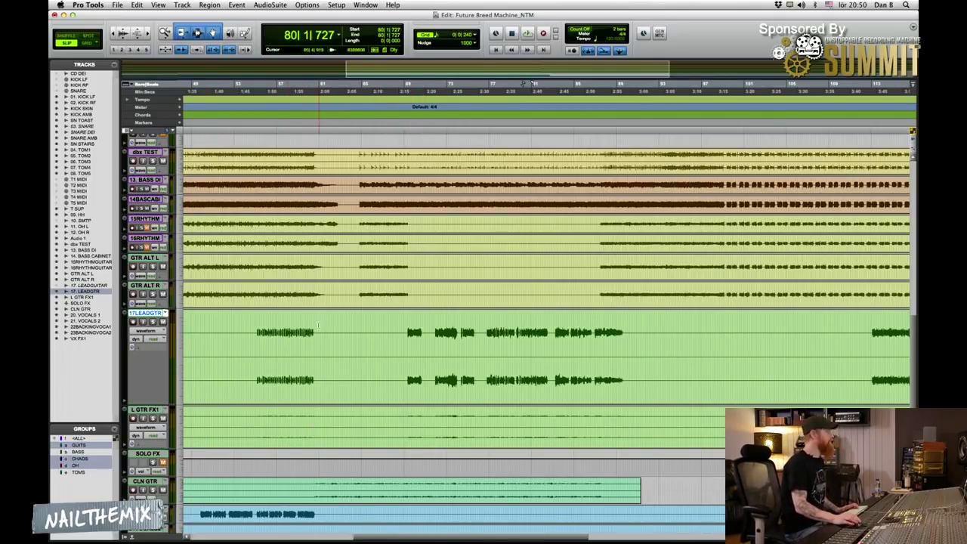
- Start playback with the Mix window shown and insert the stereo bx_shredspread plug-in on the 17. LEADGTR track
key(super+equal)
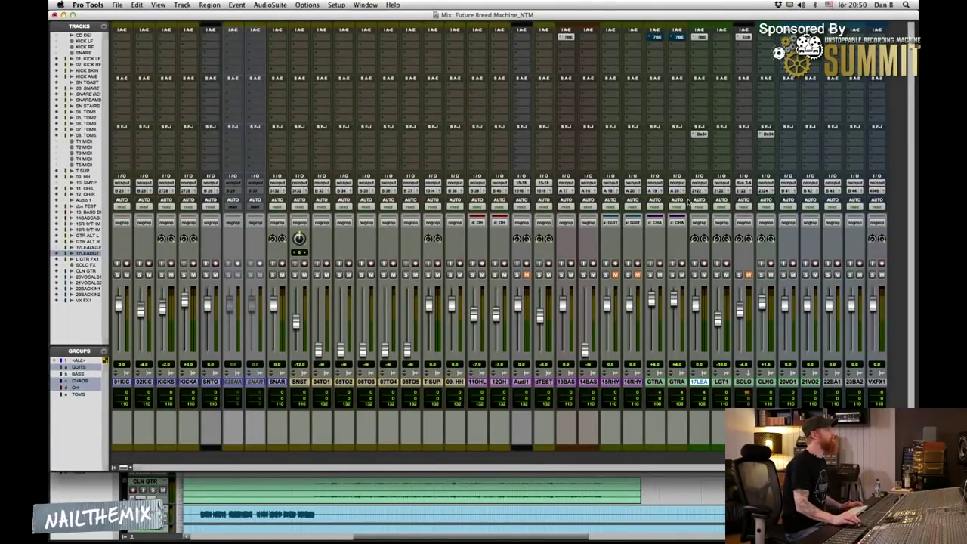
key(space)
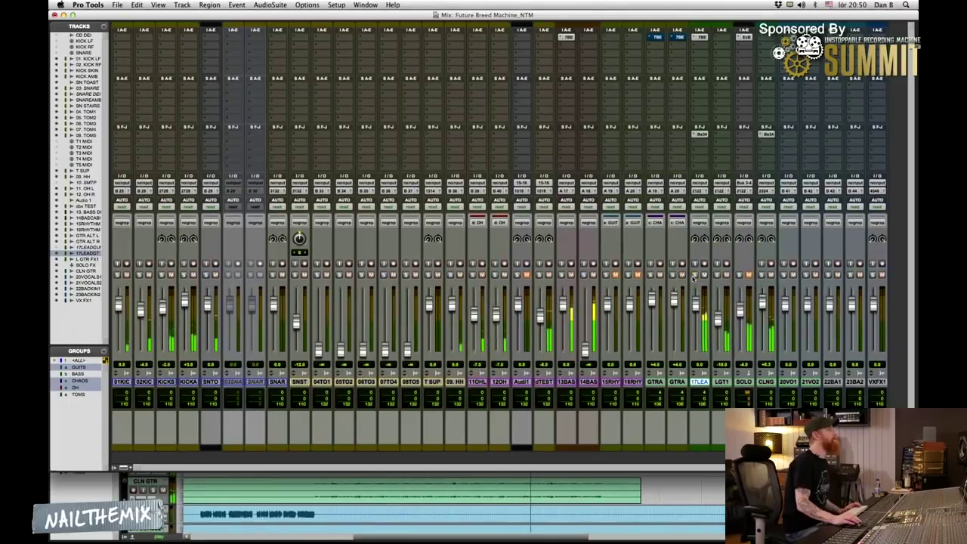
click(700, 36)
mouse_move(710, 61)
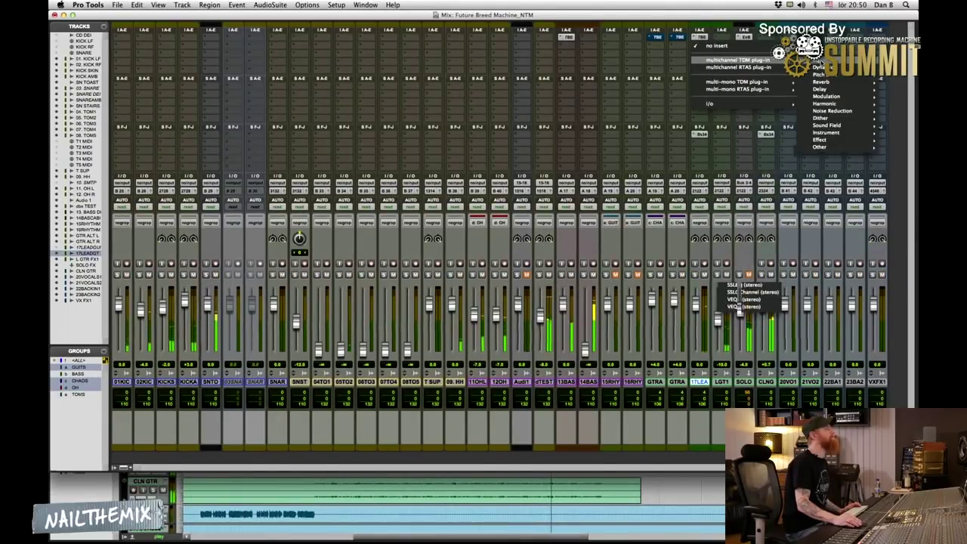
mouse_move(823, 61)
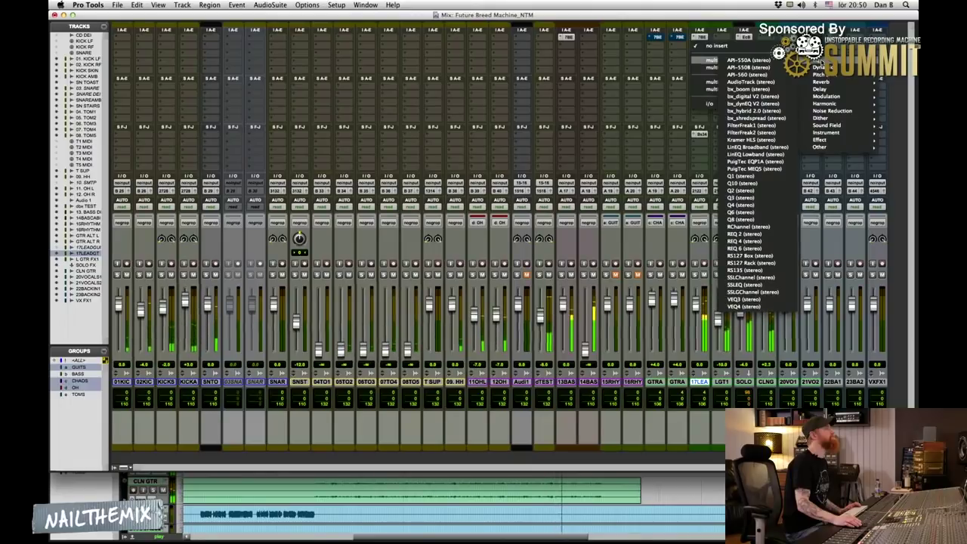
click(756, 118)
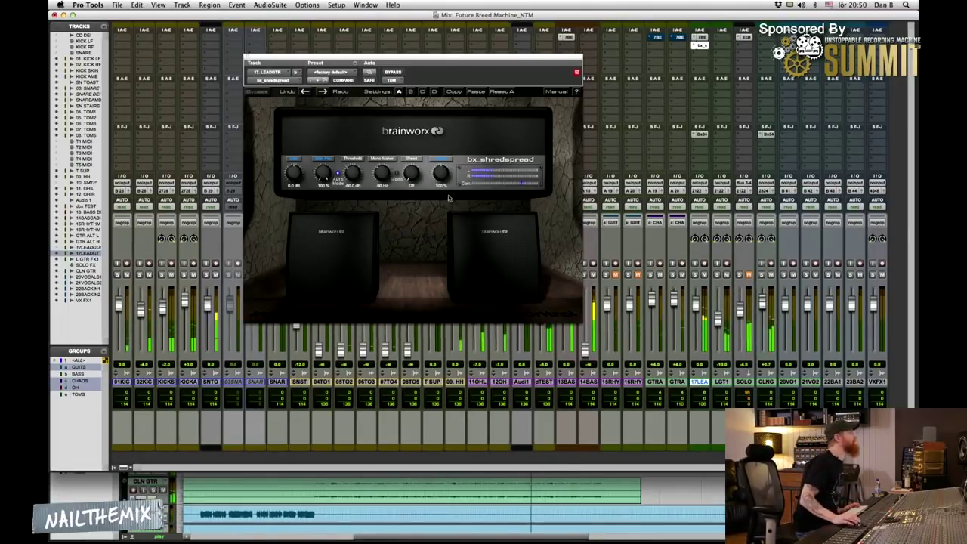
- Raise the stereo width in bx_shredspread above 100 % and compare the lead guitar with the plug-in bypassed and active
drag(442, 180, 437, 145)
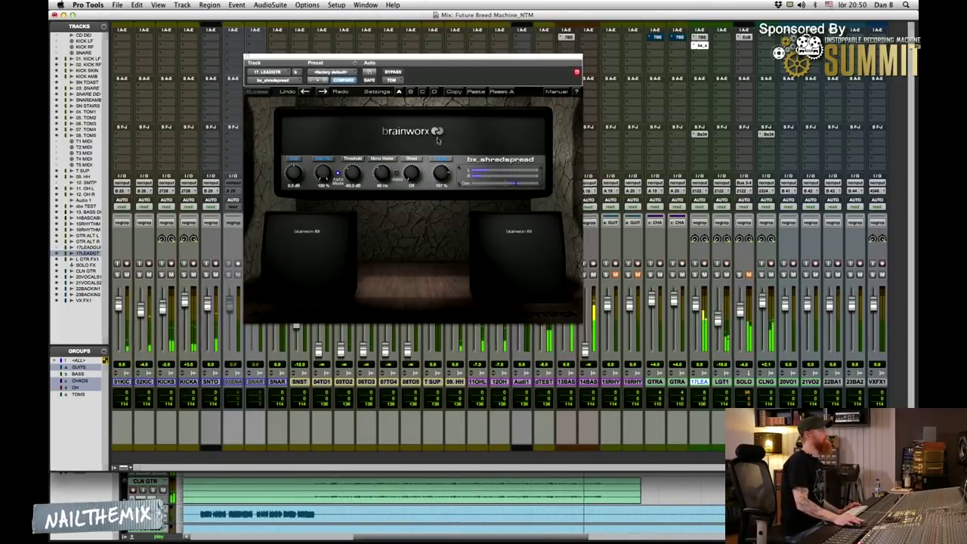
click(393, 72)
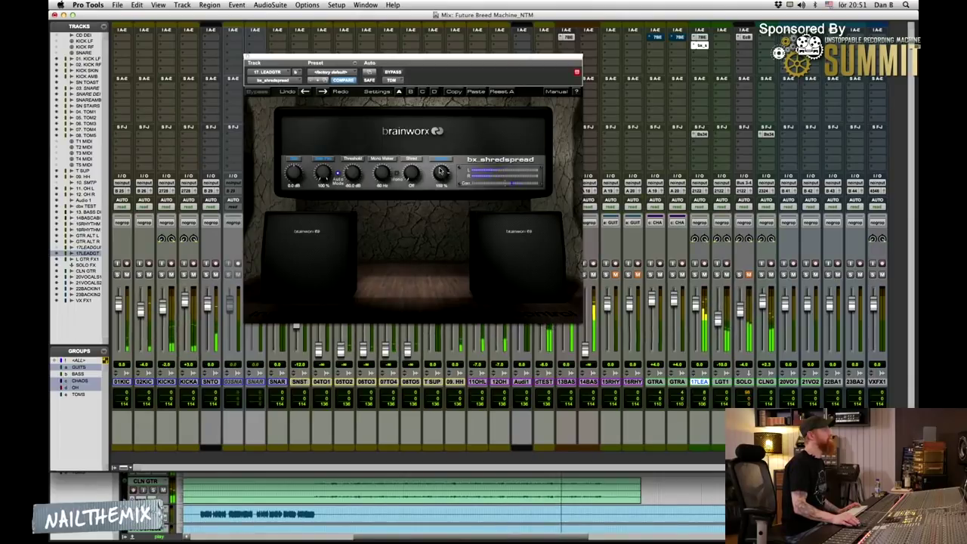
click(392, 73)
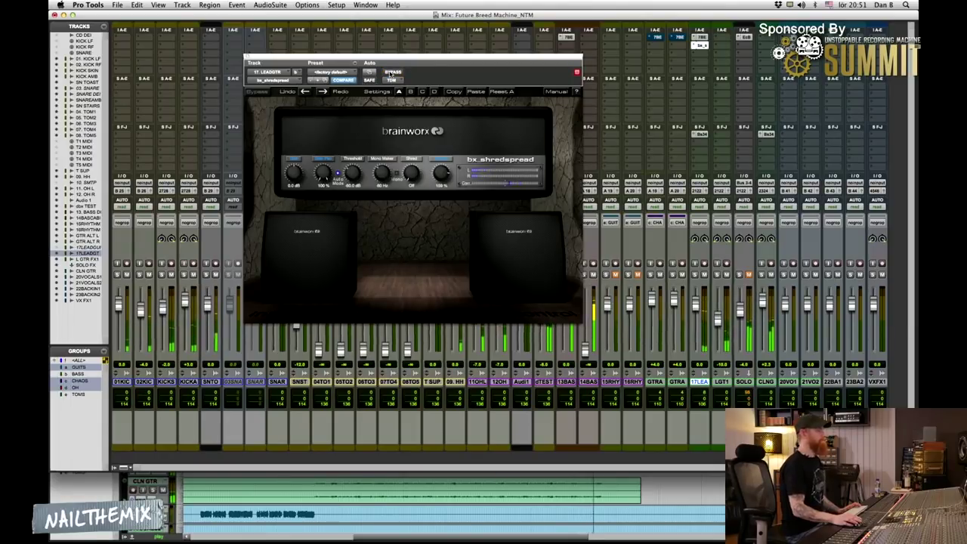
click(391, 72)
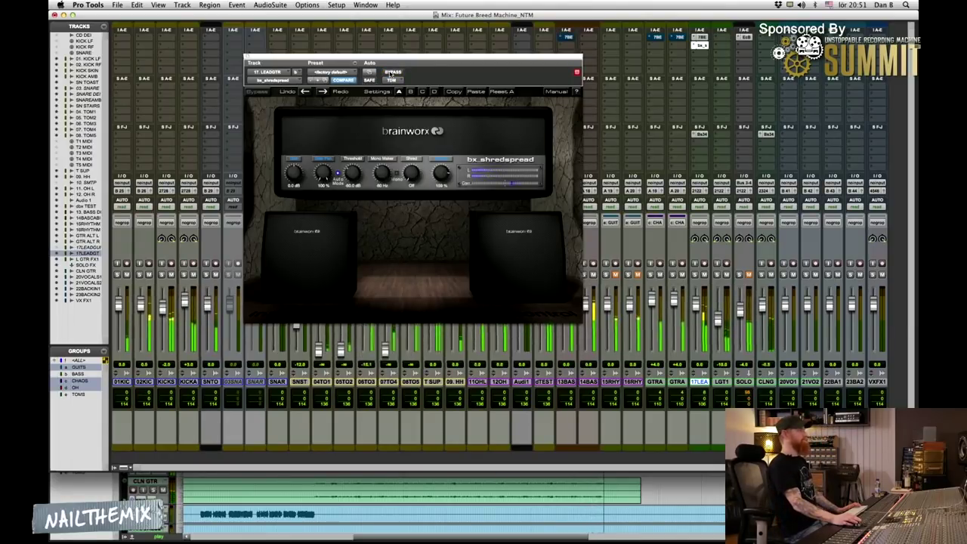
click(392, 73)
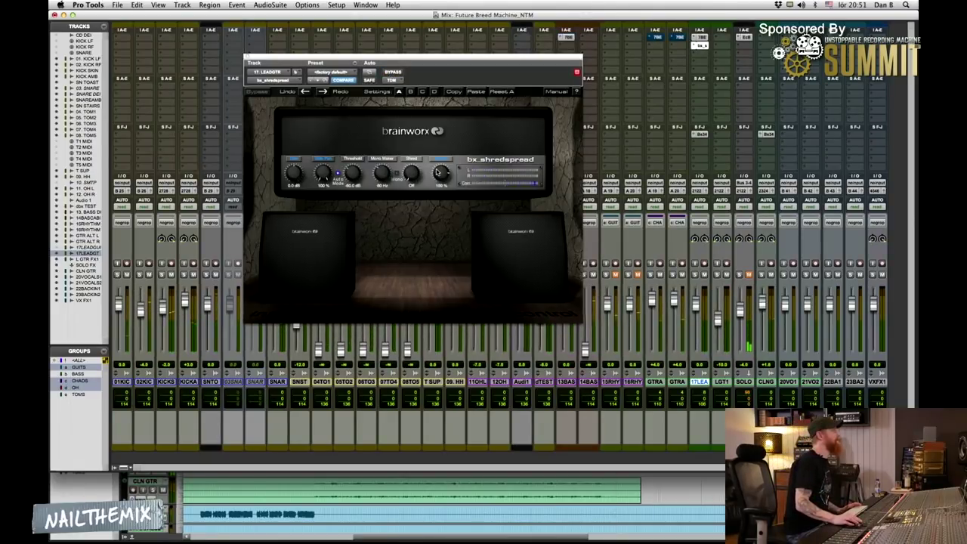
- Fine-tune the stereo width in bx_shredspread and move the plug-in window slightly higher over the mixer
scroll(437, 176, up, 5)
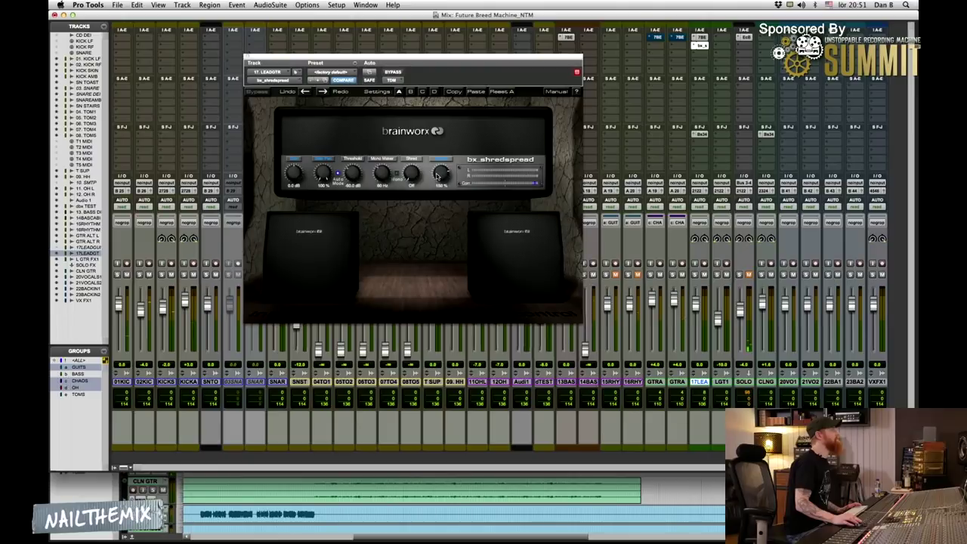
scroll(436, 173, up, 1)
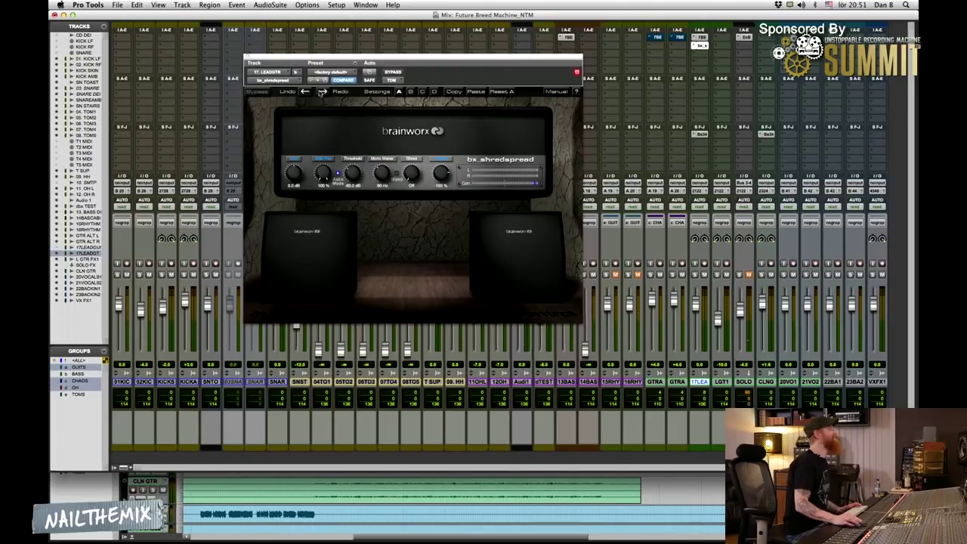
drag(327, 56, 324, 42)
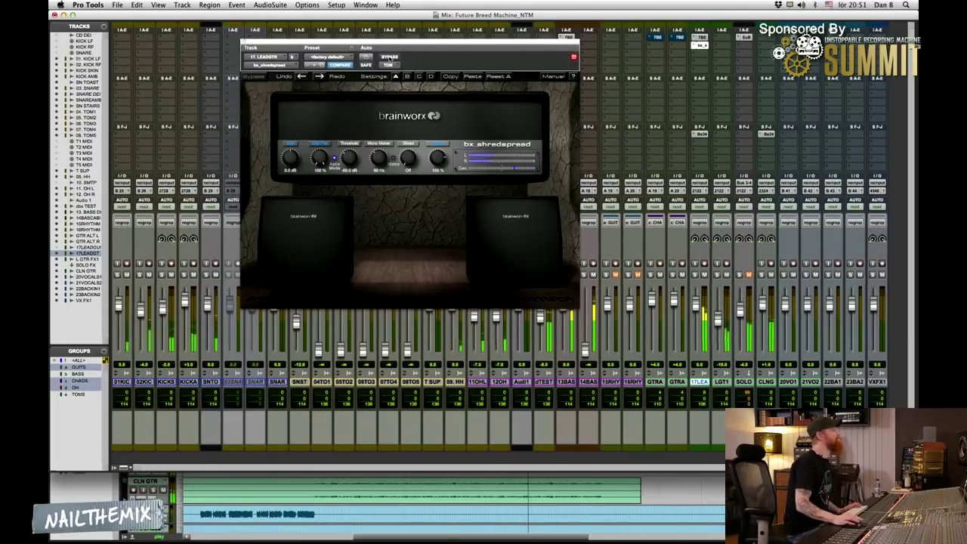
- Compare the lead guitar with bx_shredspread bypassed and active during playback, leave it active, and close the plug-in window
click(390, 58)
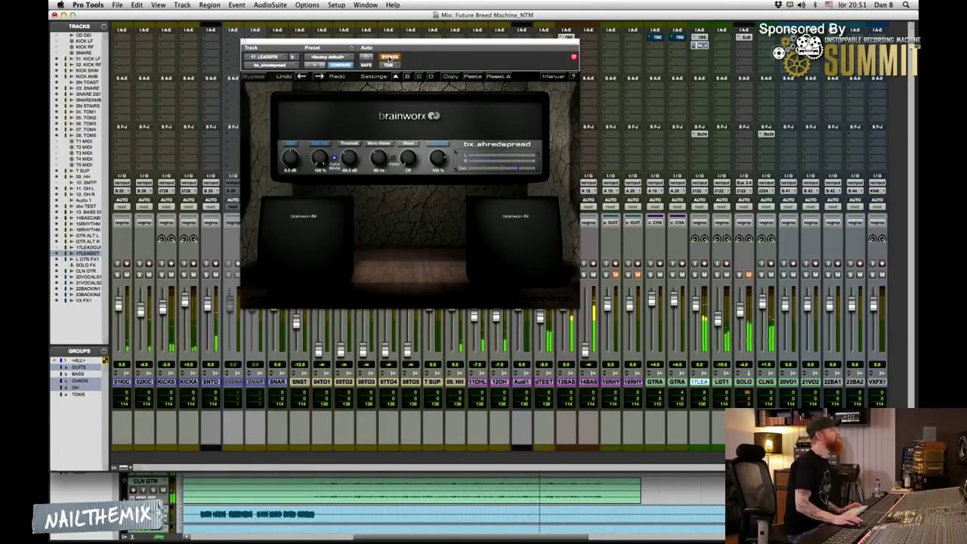
click(389, 57)
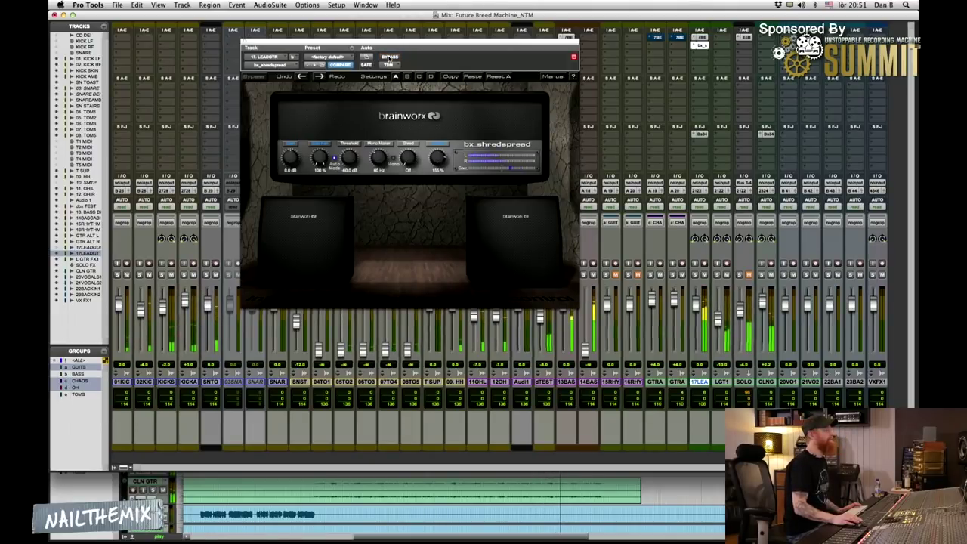
click(389, 57)
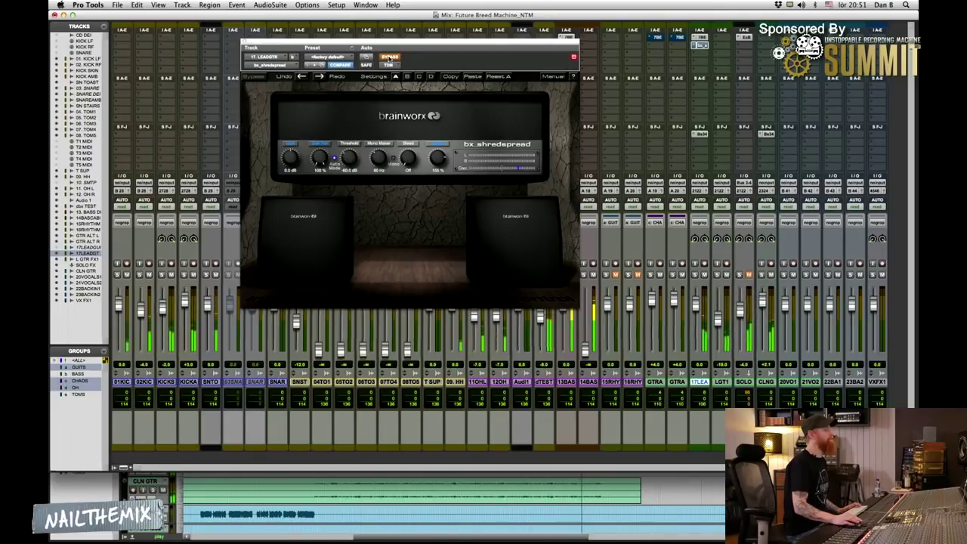
click(389, 57)
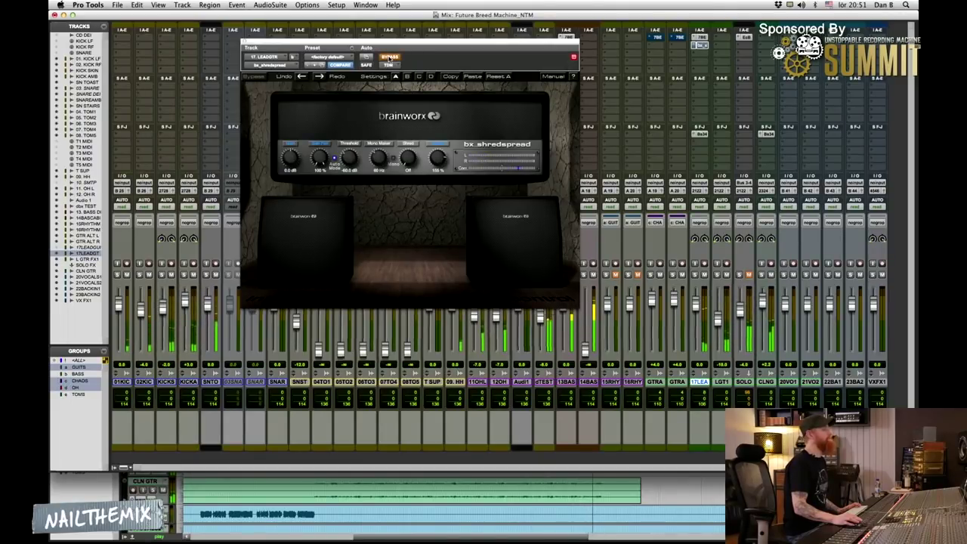
click(389, 57)
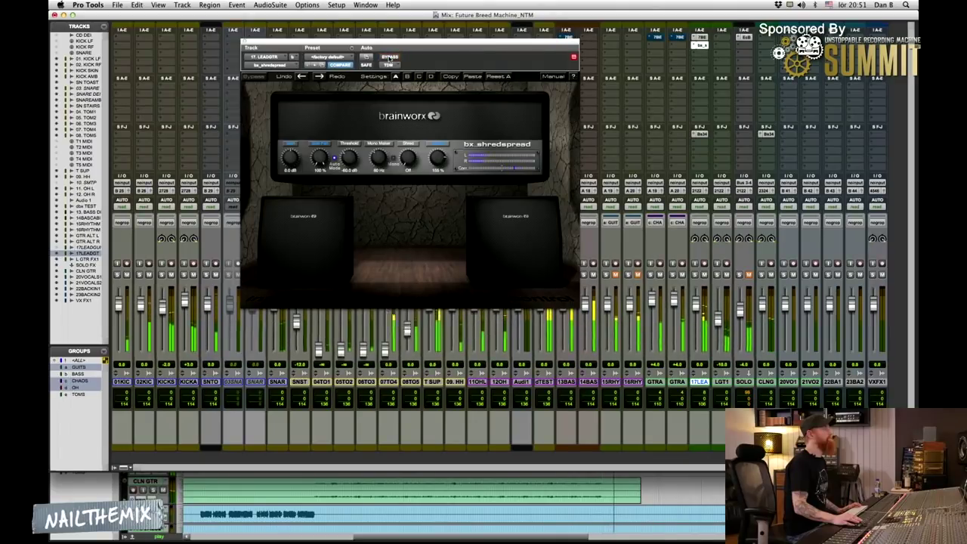
key(space)
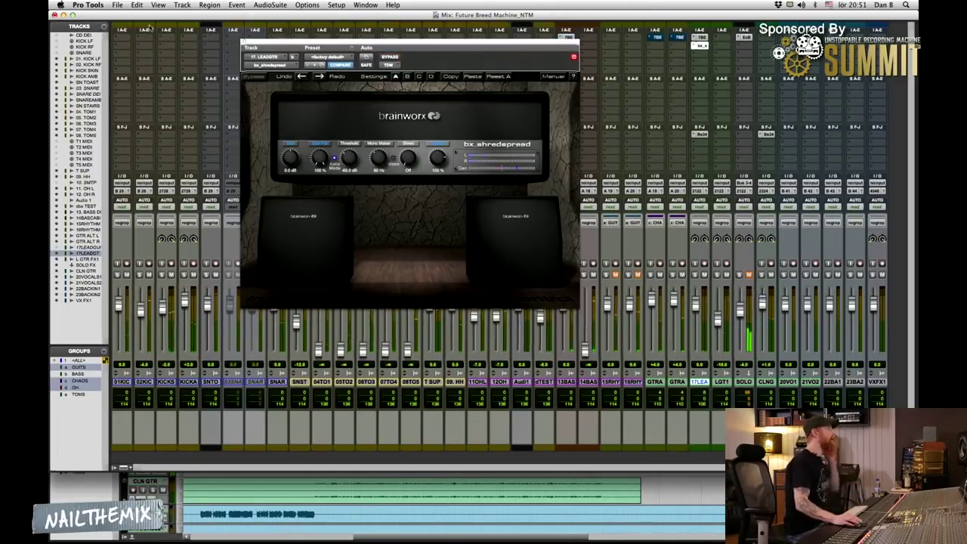
click(245, 44)
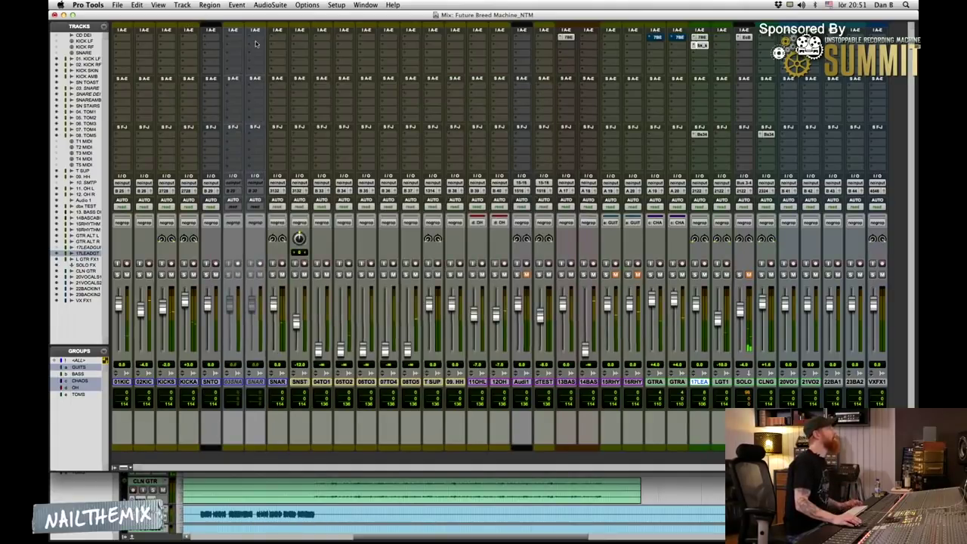
- Switch to iZotope RX, quit it, and return to Pro Tools
key(super+Tab)
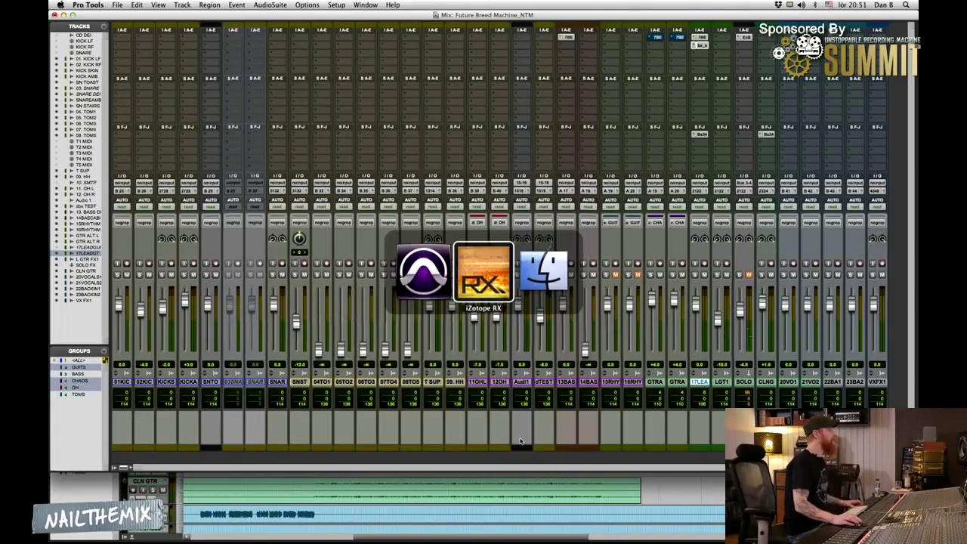
key(super+Tab)
key(super+Tab)
key(super+shift+Tab)
key(super+shift+Tab)
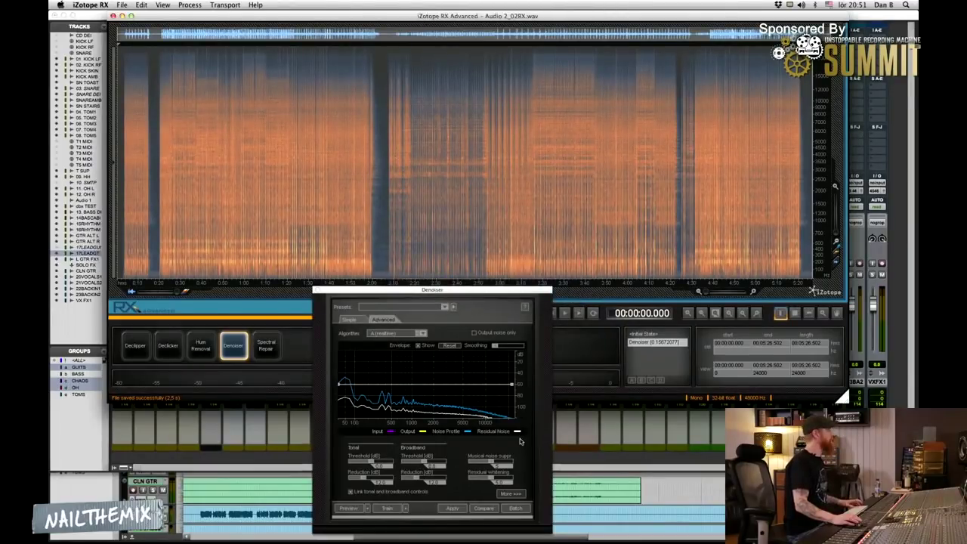
key(super+Tab)
key(super+Tab)
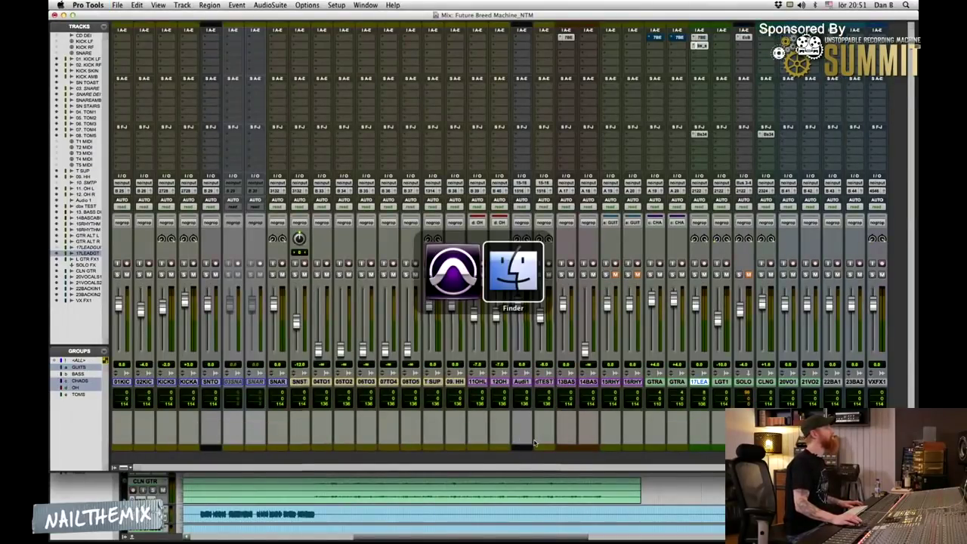
key(super+shift+Tab)
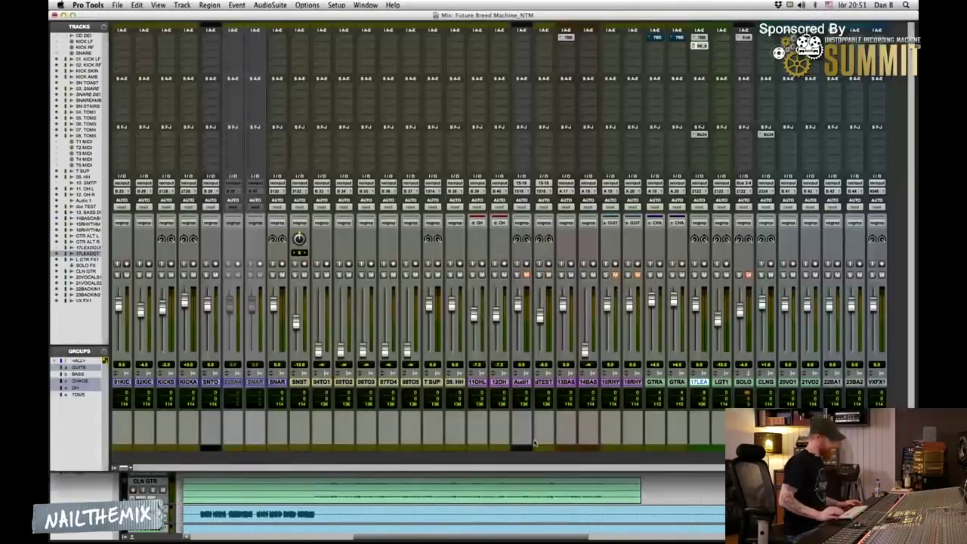
- Show the Edit window and place the edit cursor on the SOLO FX track just before the lead solo in bar 69
key(super+equal)
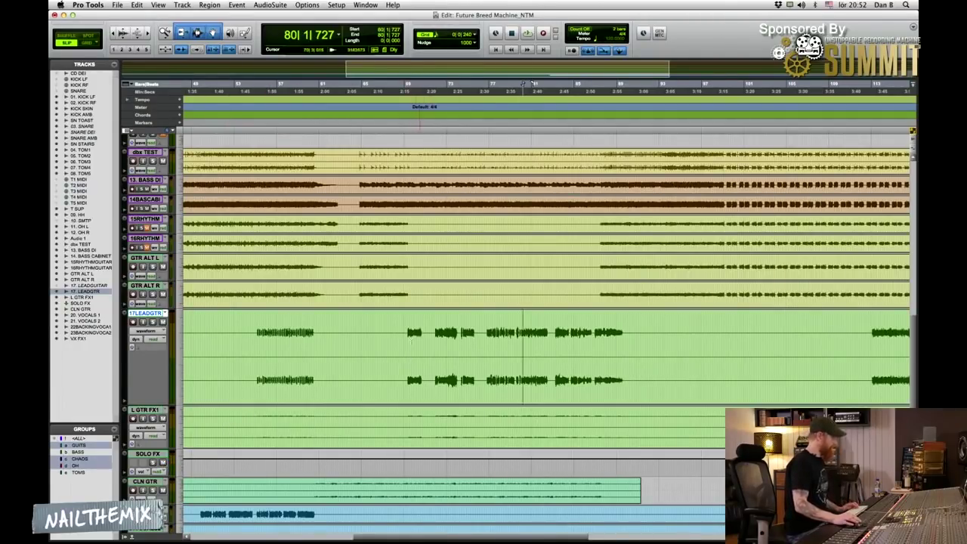
key(super+bracketleft)
key(super+bracketleft)
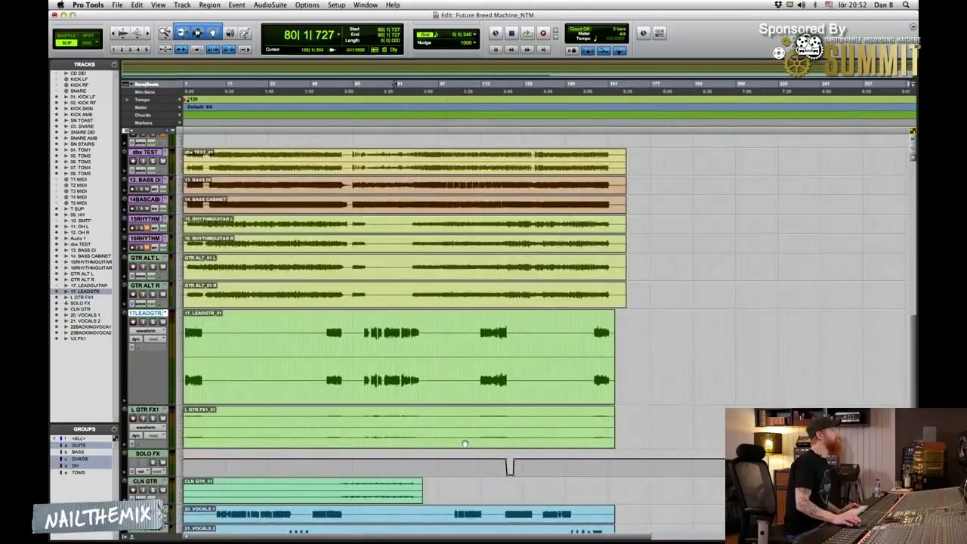
click(370, 464)
key(super+bracketright)
key(super+bracketright)
key(super+bracketright)
key(super+bracketright)
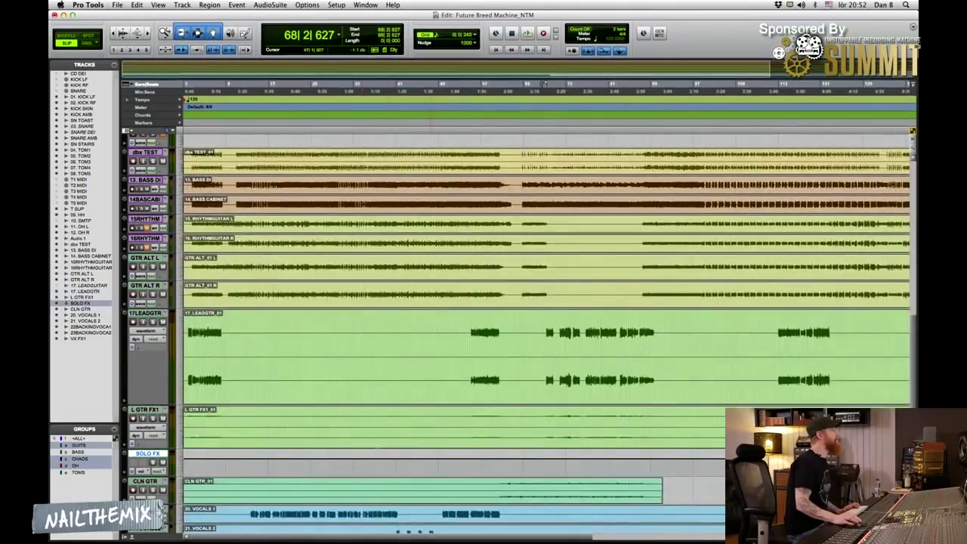
click(586, 463)
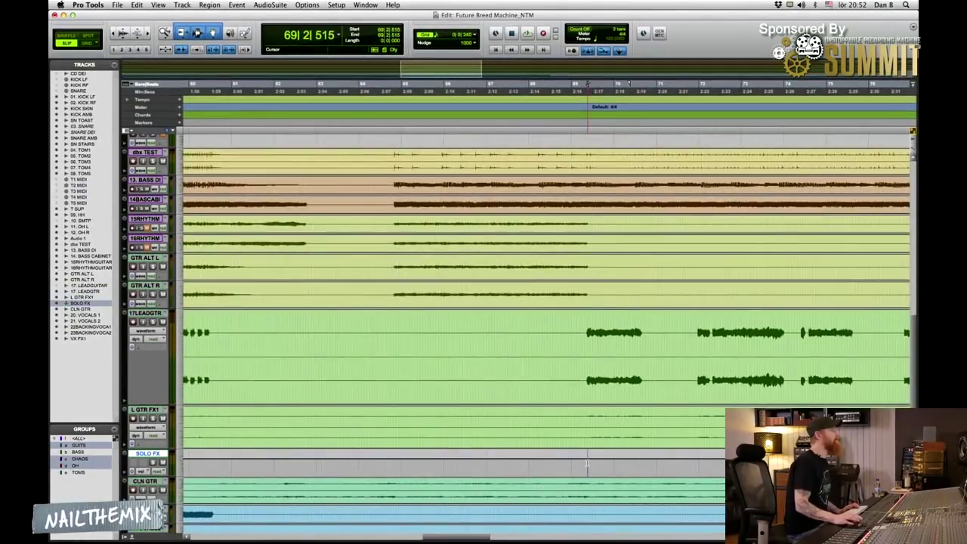
click(584, 462)
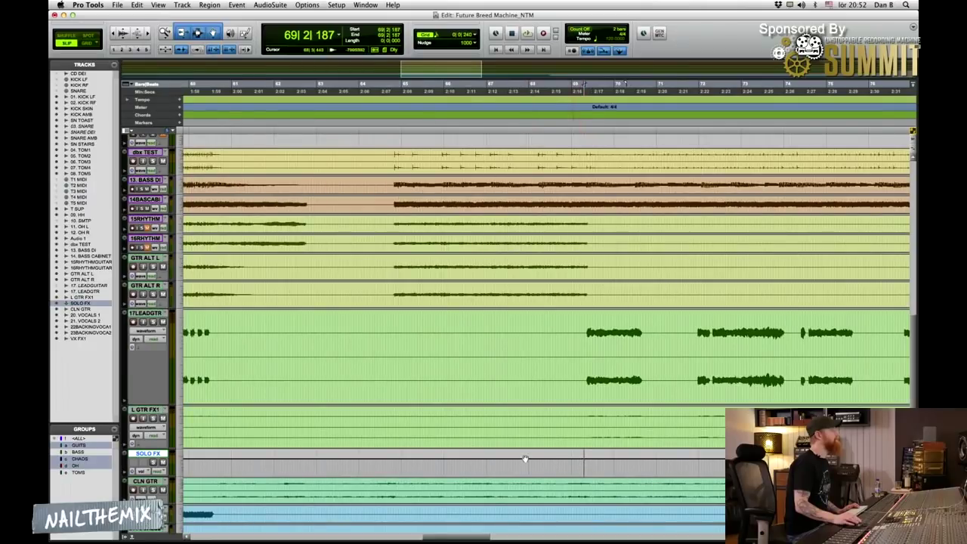
- Set the playback start on the SOLO FX track just before the lead solo in bar 69 and audition the solo from there
click(582, 463)
key(space)
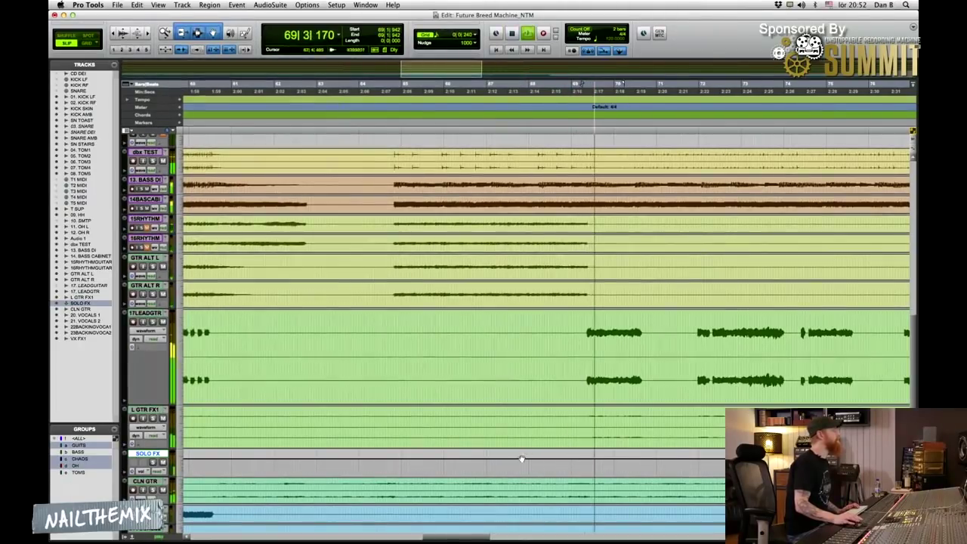
key(space)
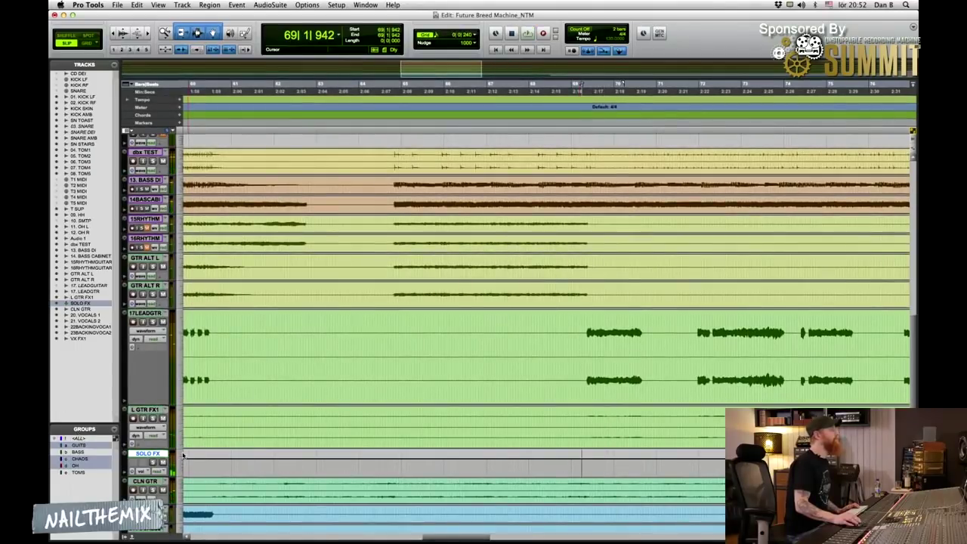
click(572, 462)
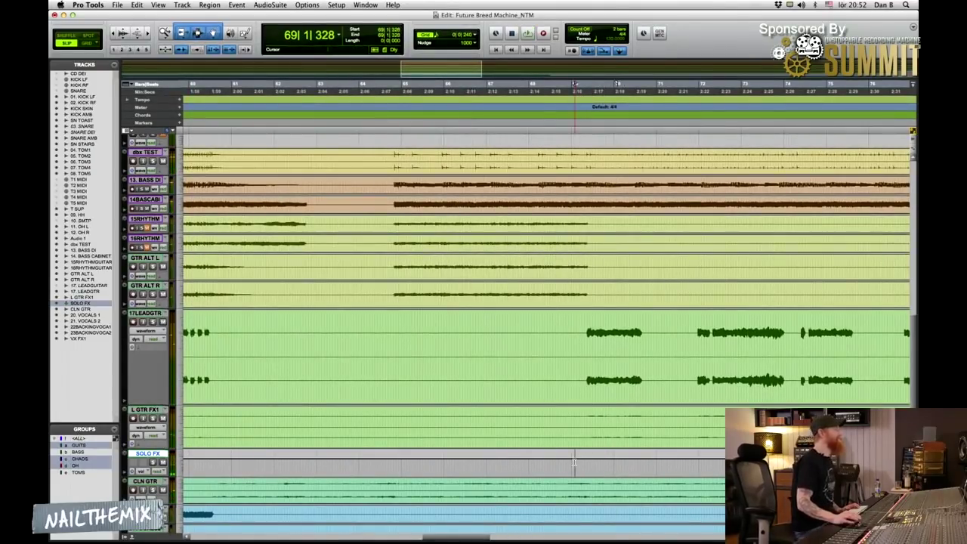
key(space)
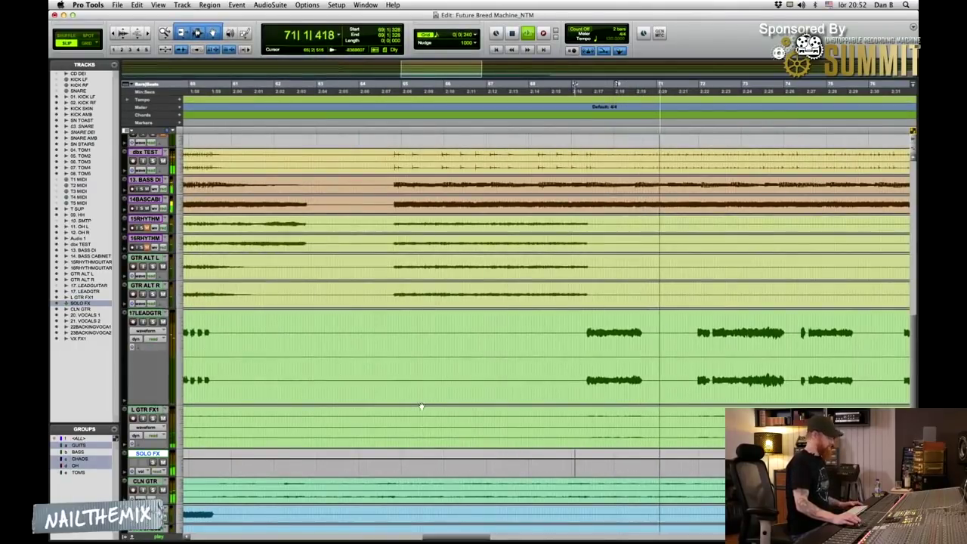
key(space)
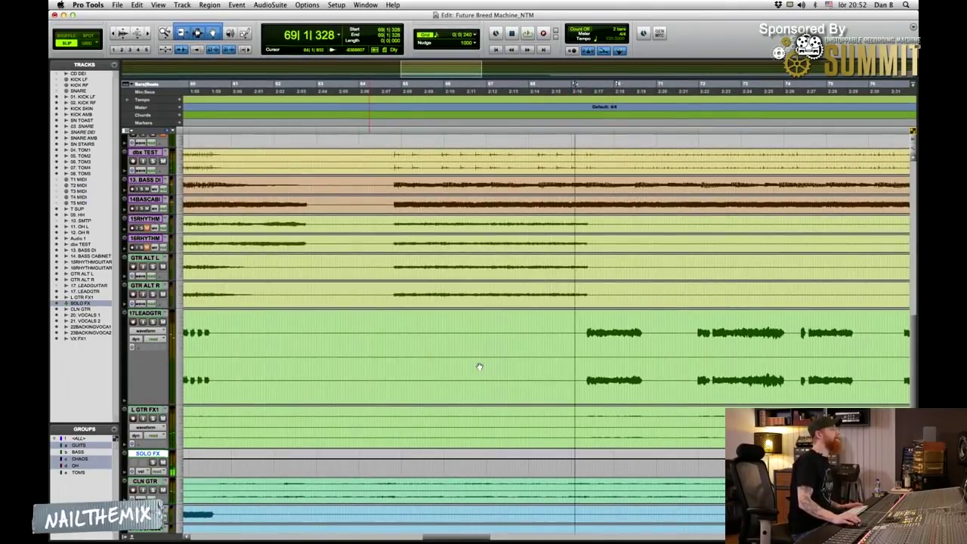
- Audition the solo again from bar 69 and mute the CLN GTR track for the following playback
key(space)
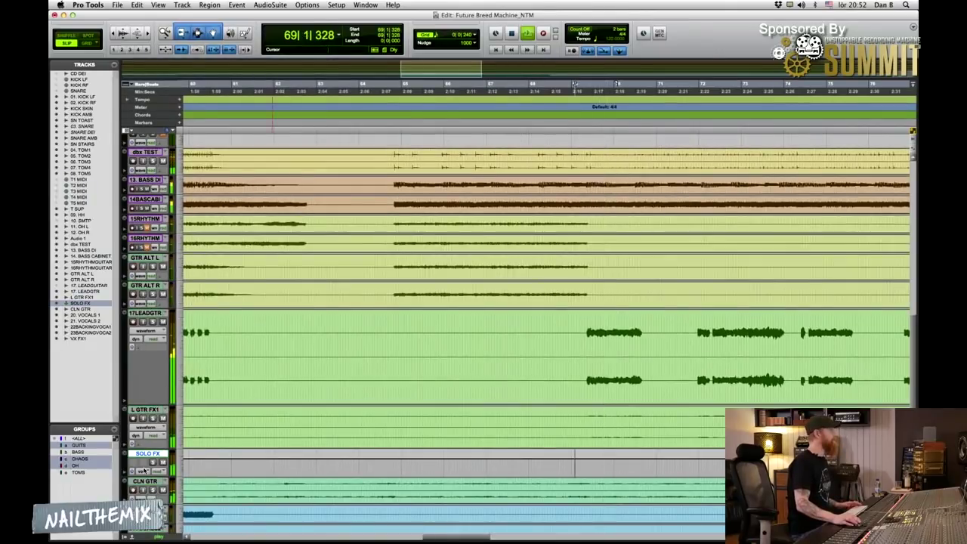
key(space)
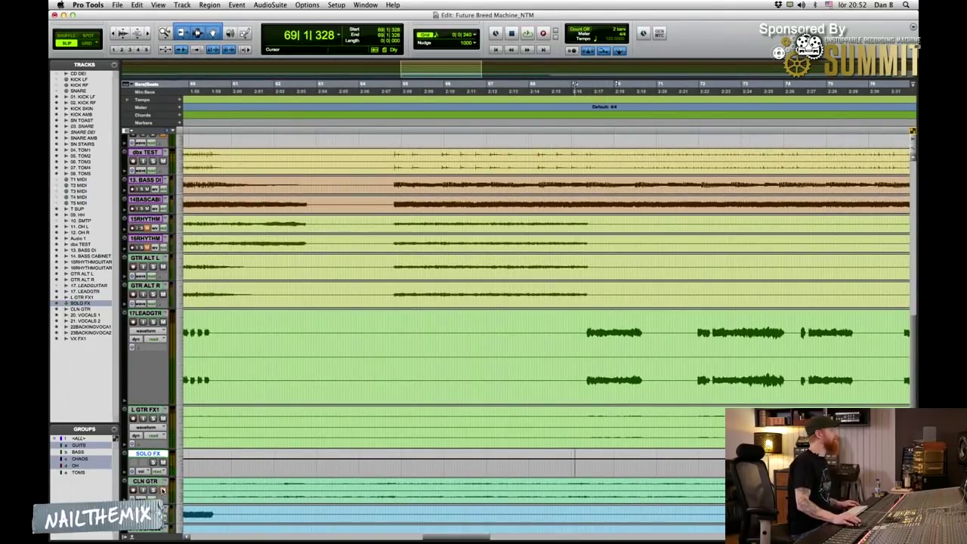
key(space)
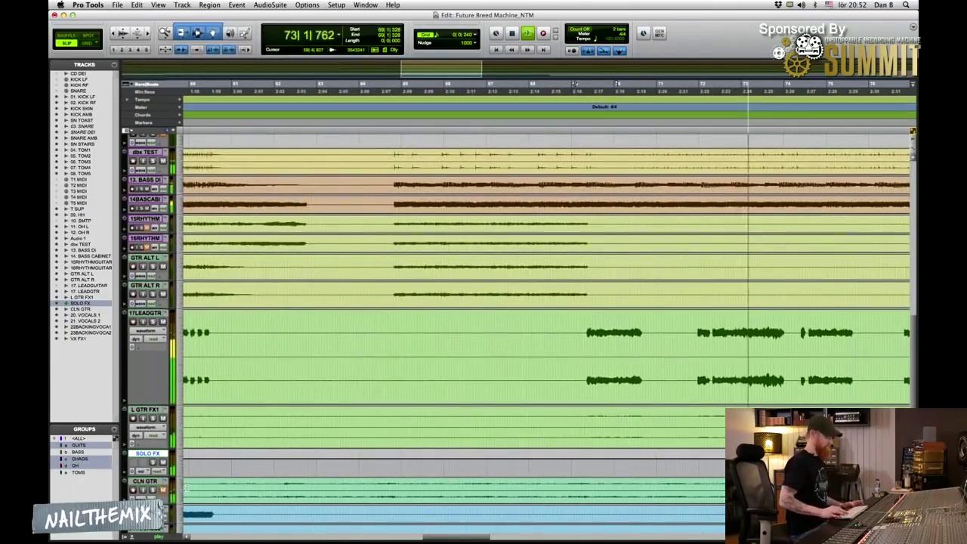
- Show the Mix window, examine the EchoBoy insert on SOLO FX during playback, close its window, and stop the playback
key(super+equal)
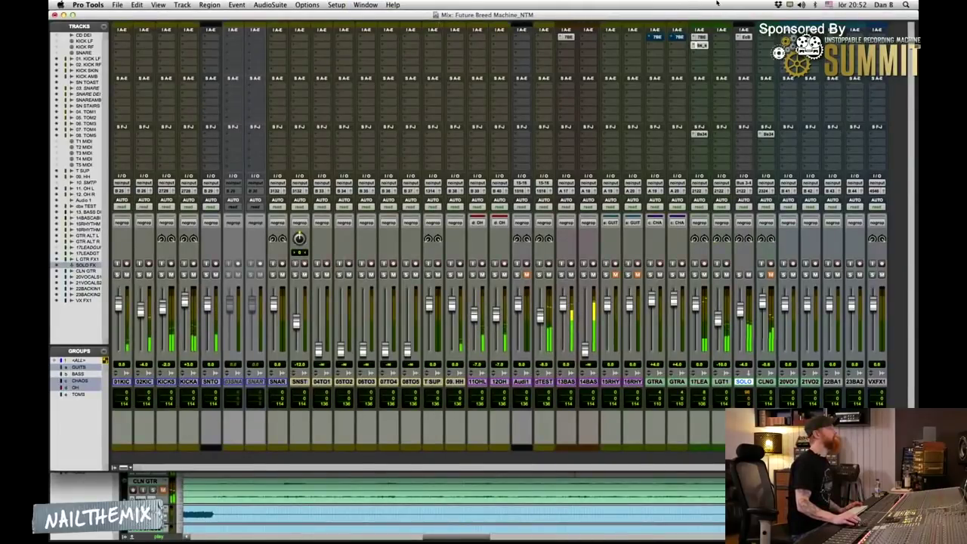
click(744, 37)
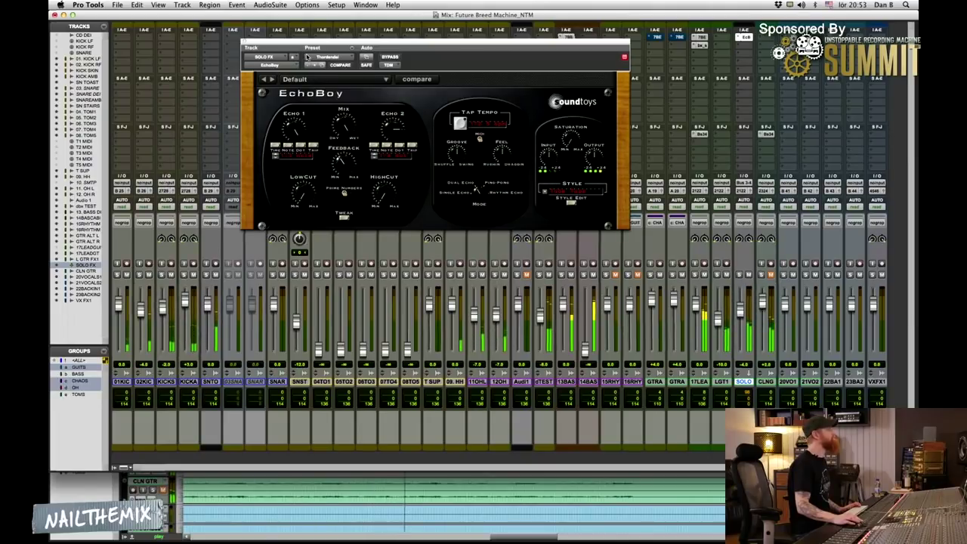
click(244, 42)
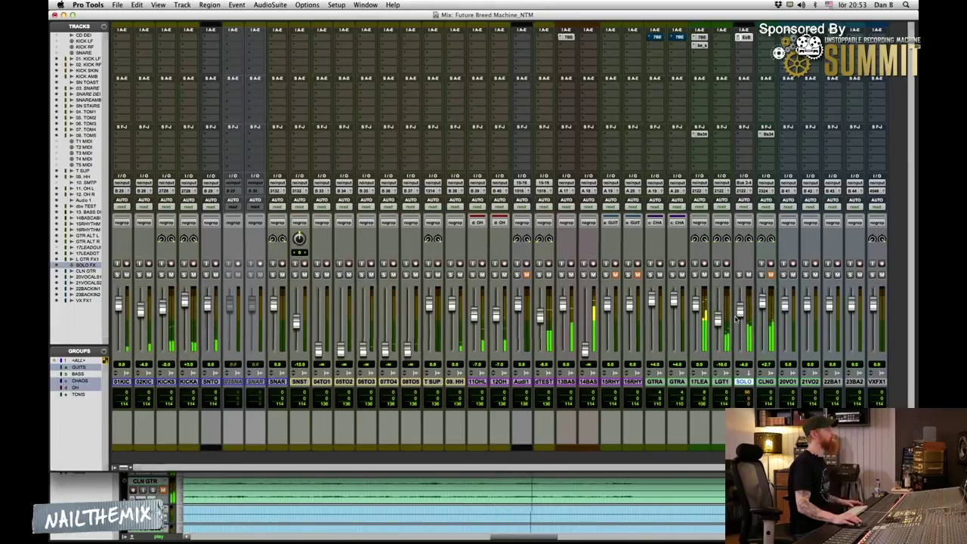
drag(739, 316, 745, 342)
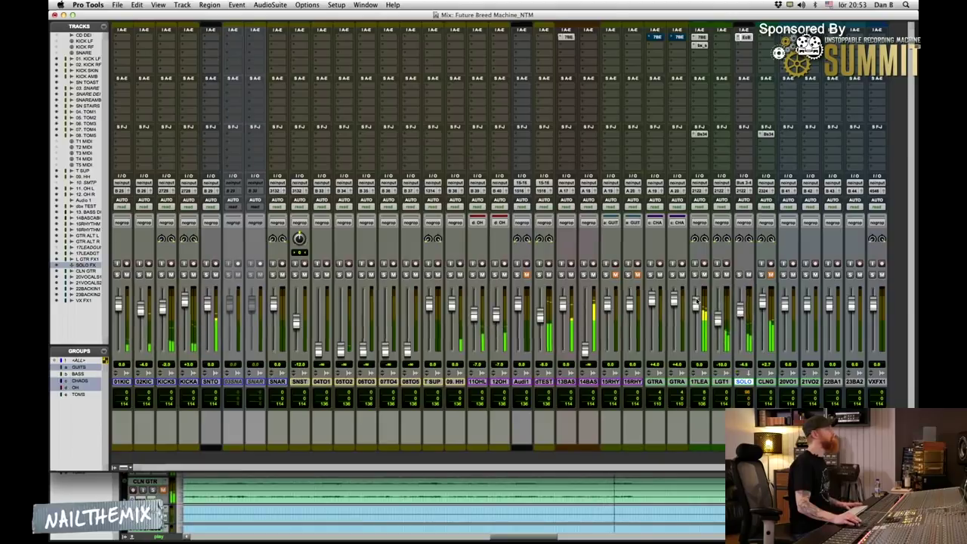
key(space)
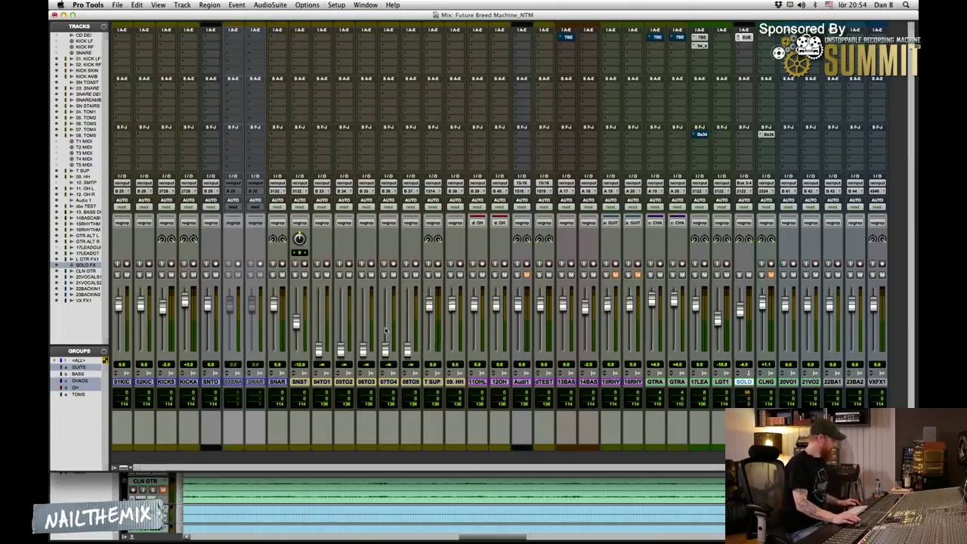
- Return to the Edit window, select the tracks from 17LEADGTR to SOLO FX, and reduce them to a smaller, matching track height
key(super+equal)
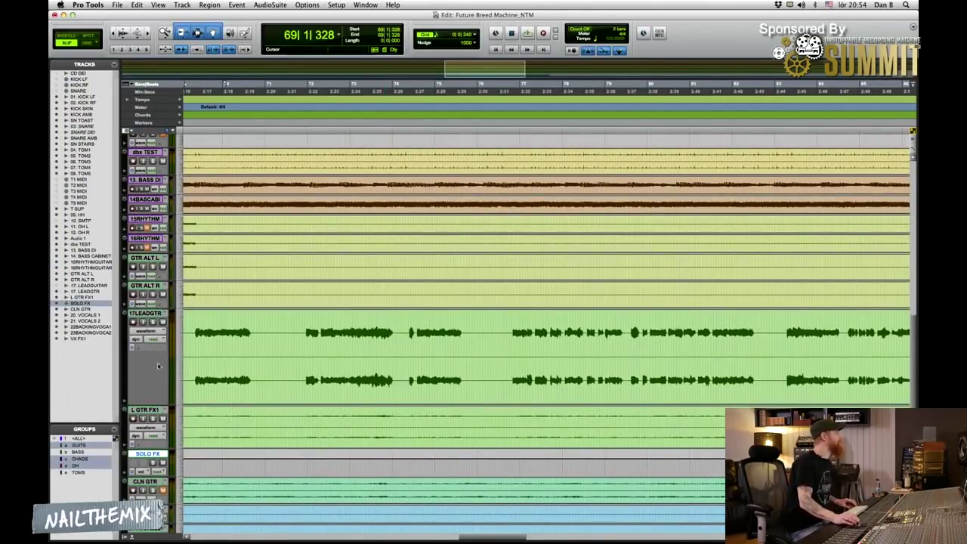
shift+click(152, 314)
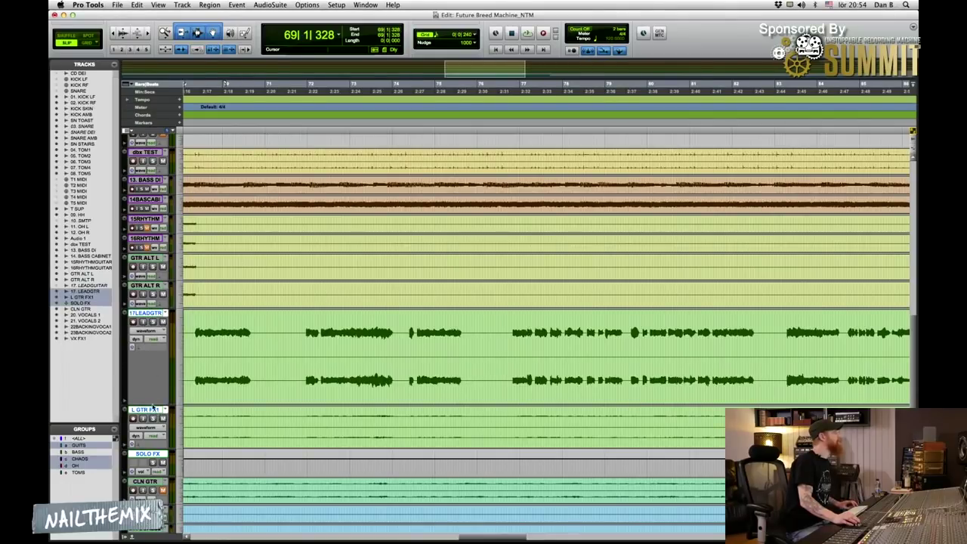
drag(151, 406, 140, 344)
- Play the solo from bar 69 and zoom the timeline out to show the sections around the whole solo
key(space)
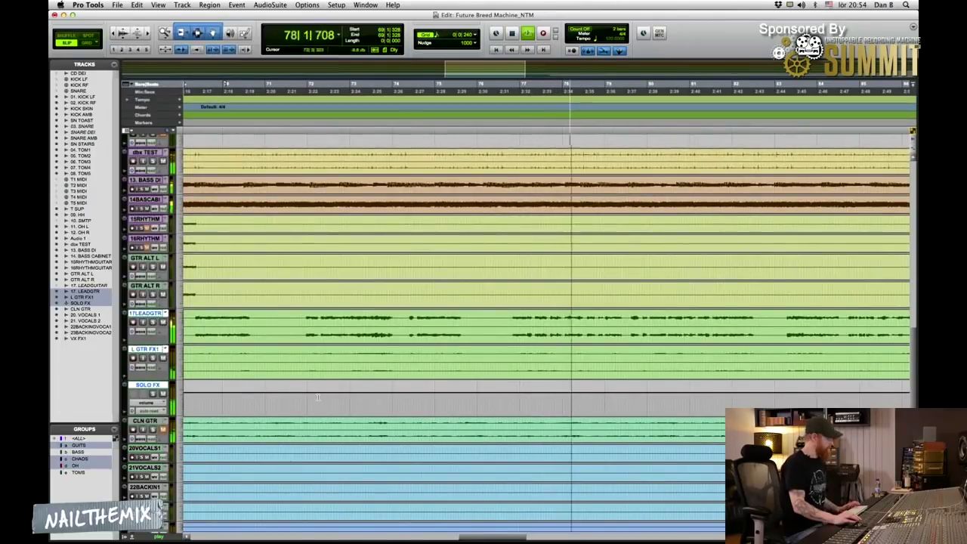
key(r)
key(r)
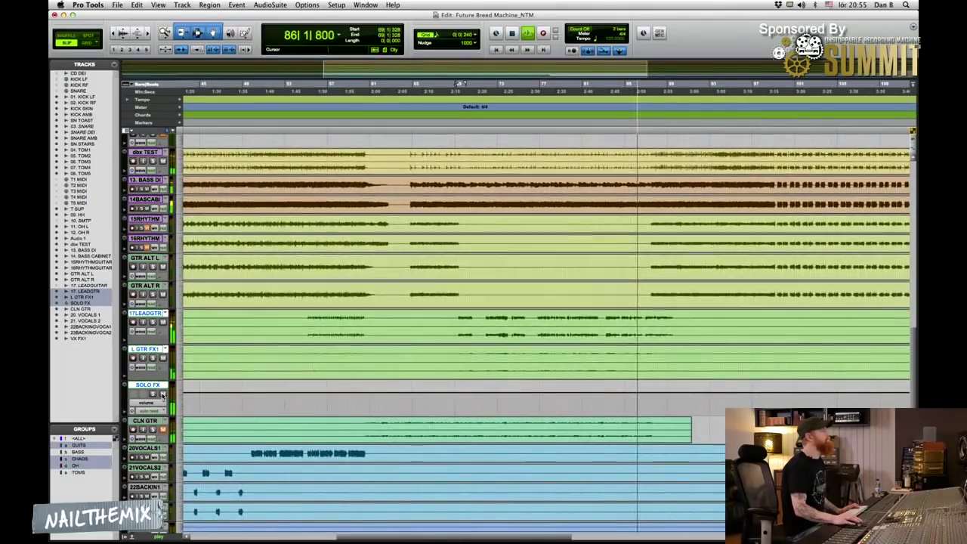
key(space)
key(space)
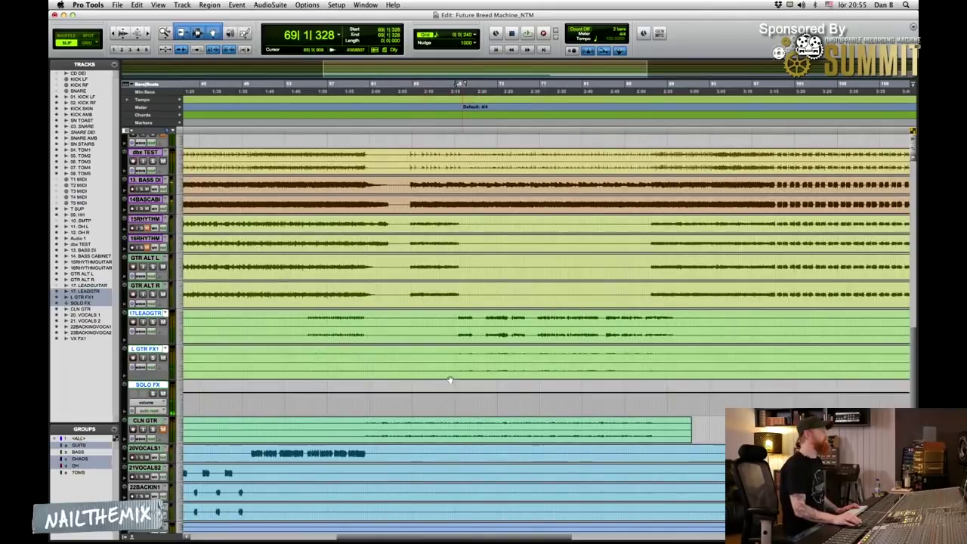
- Move the playback start on SOLO FX to the end of bar 68, audition the solo, and stay in Pro Tools
click(445, 401)
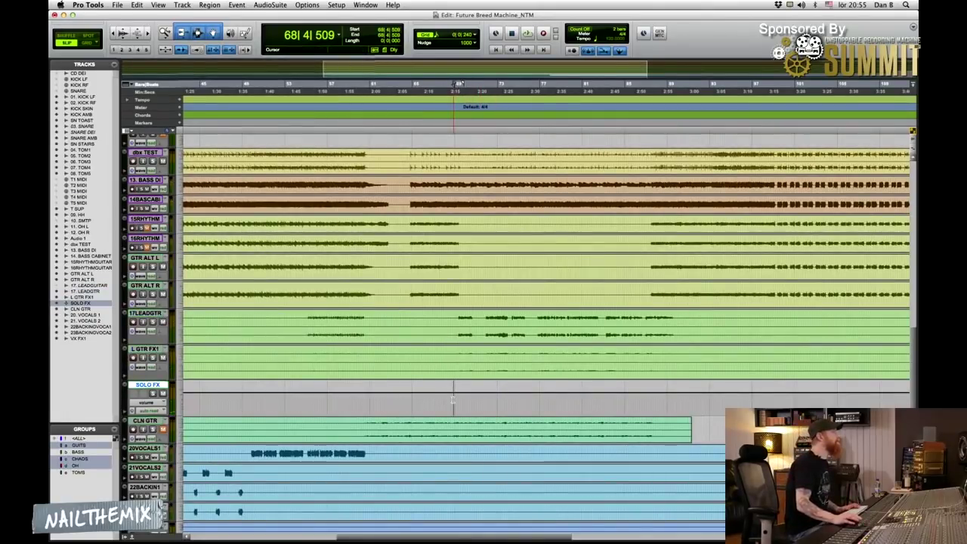
key(space)
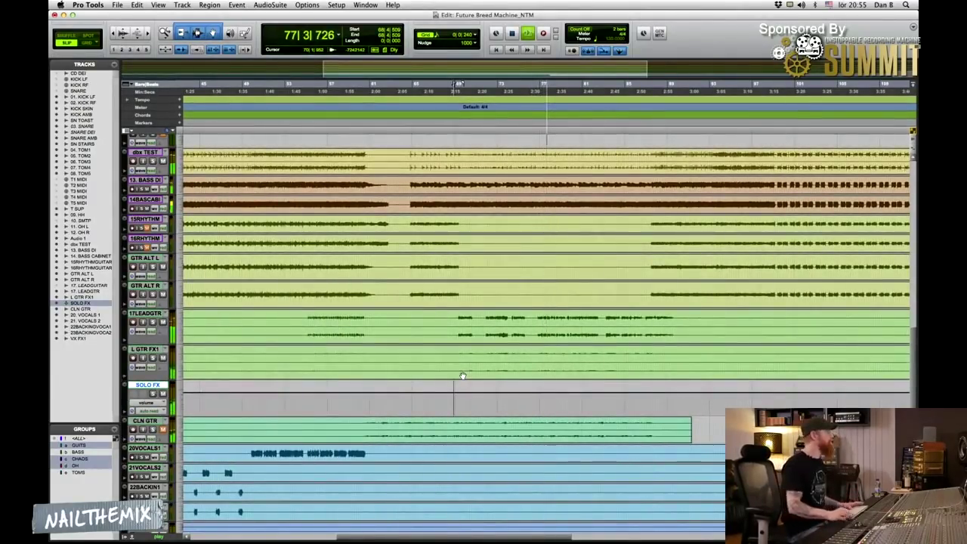
key(space)
key(super+Tab)
key(super+Tab)
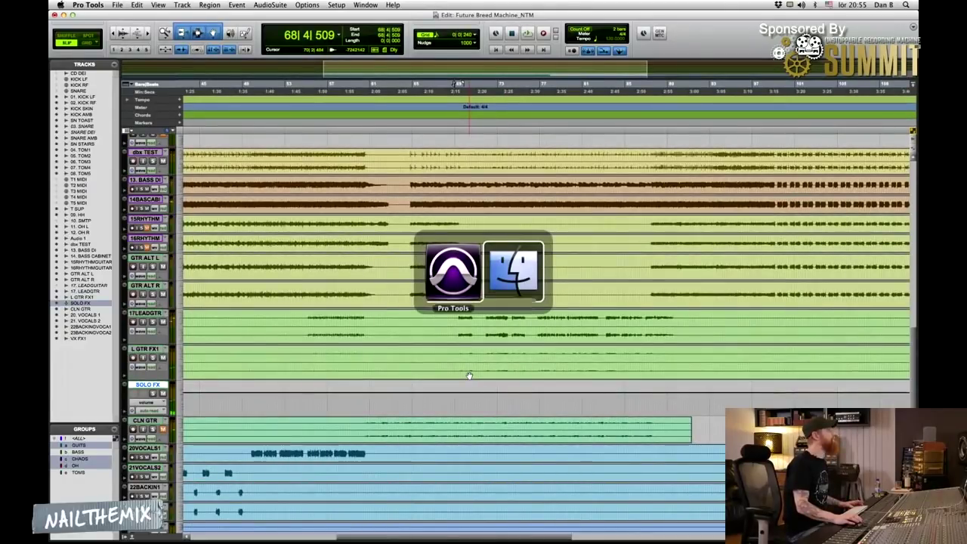
- Show the Mix window, open the EchoBoy insert on SOLO FX, and tap its tempo
key(super+equal)
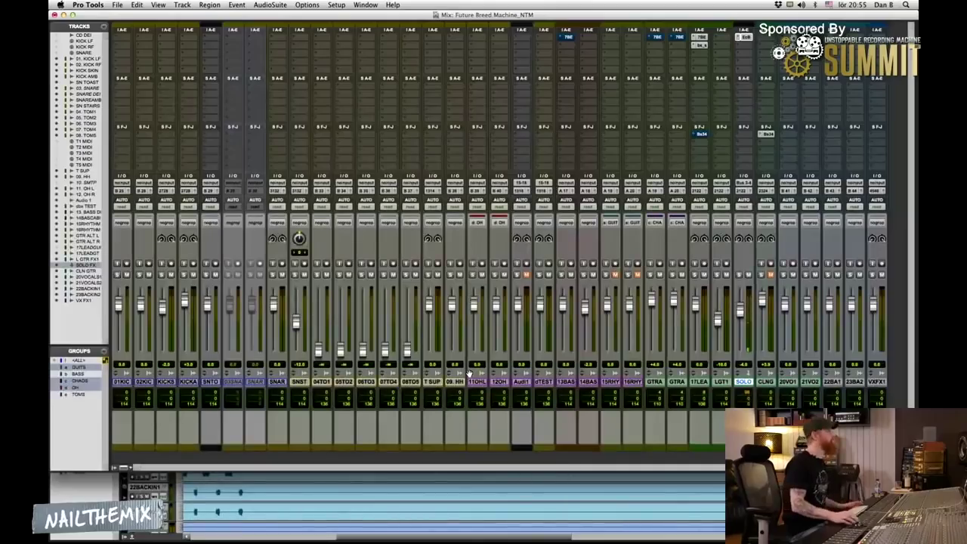
click(745, 37)
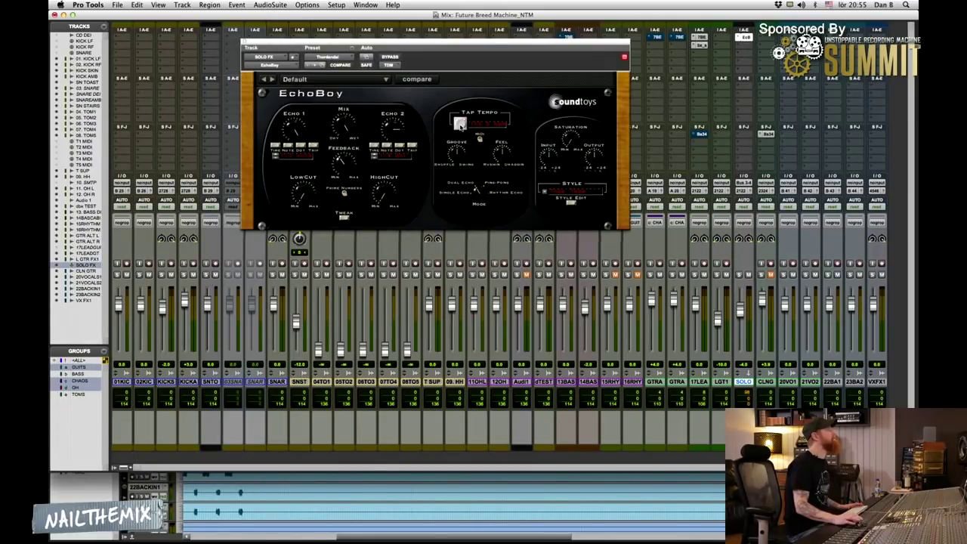
click(459, 123)
click(460, 125)
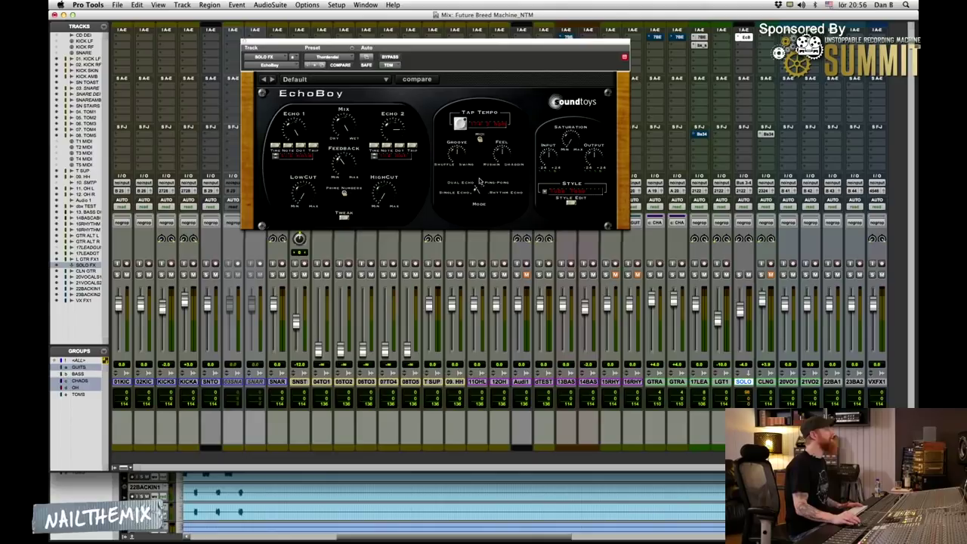
- Listen to the delay on the solo from bar 68, close EchoBoy, then reopen it briefly to review its settings
key(space)
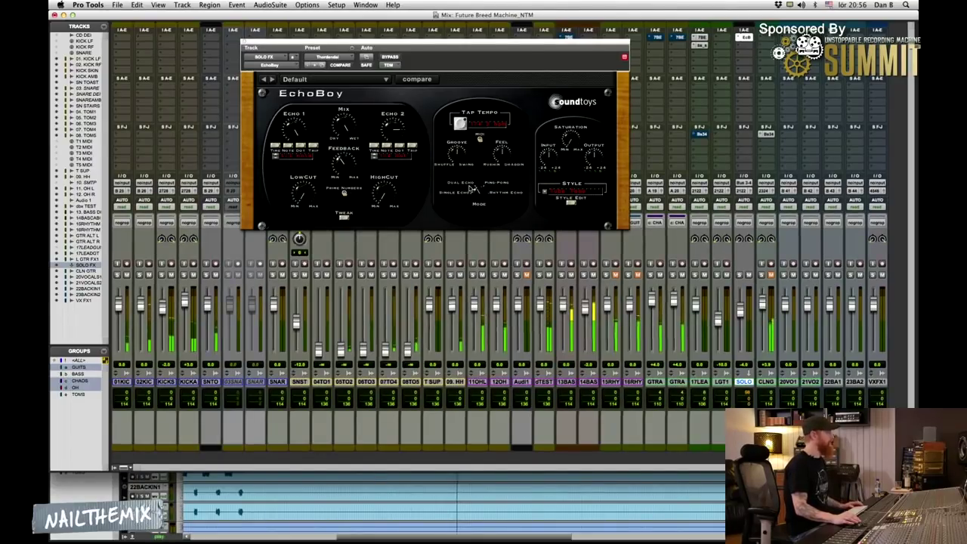
click(245, 43)
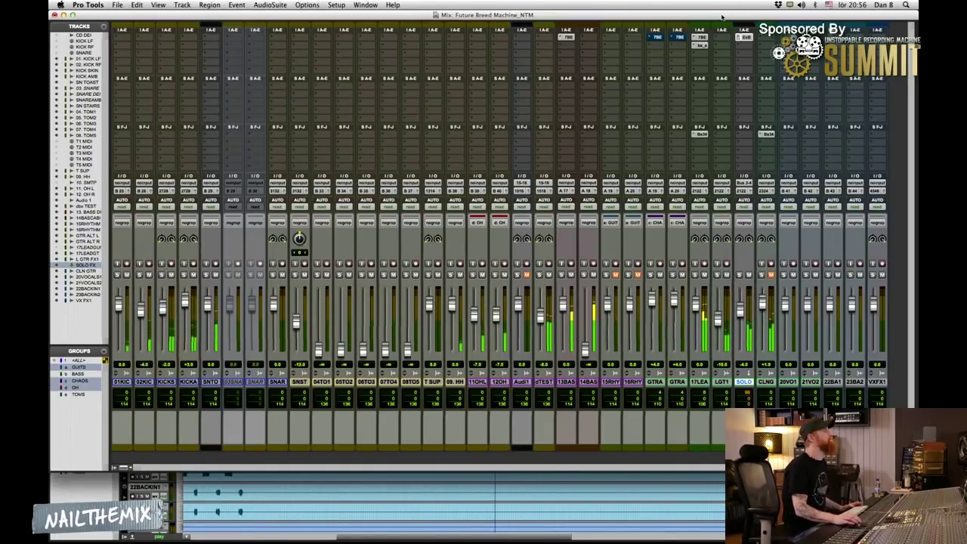
click(745, 37)
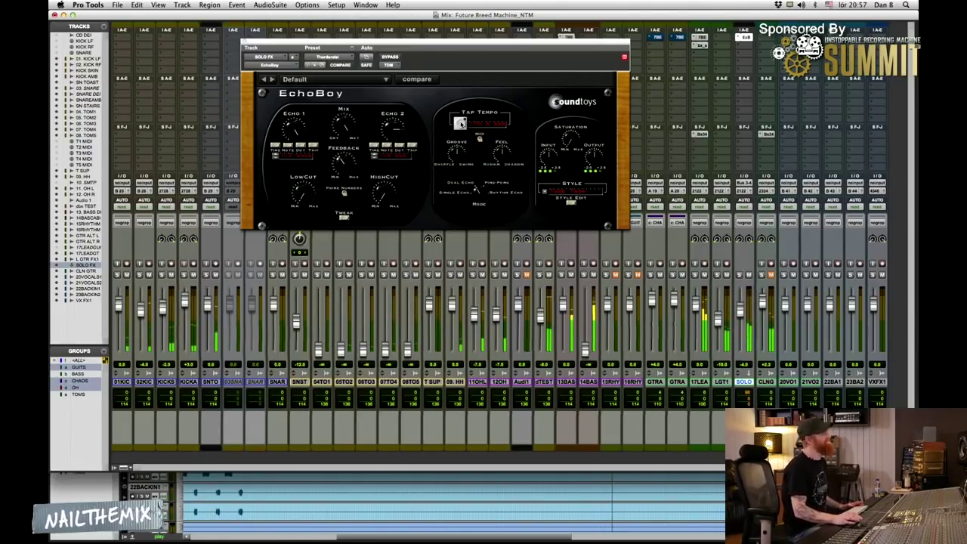
click(244, 42)
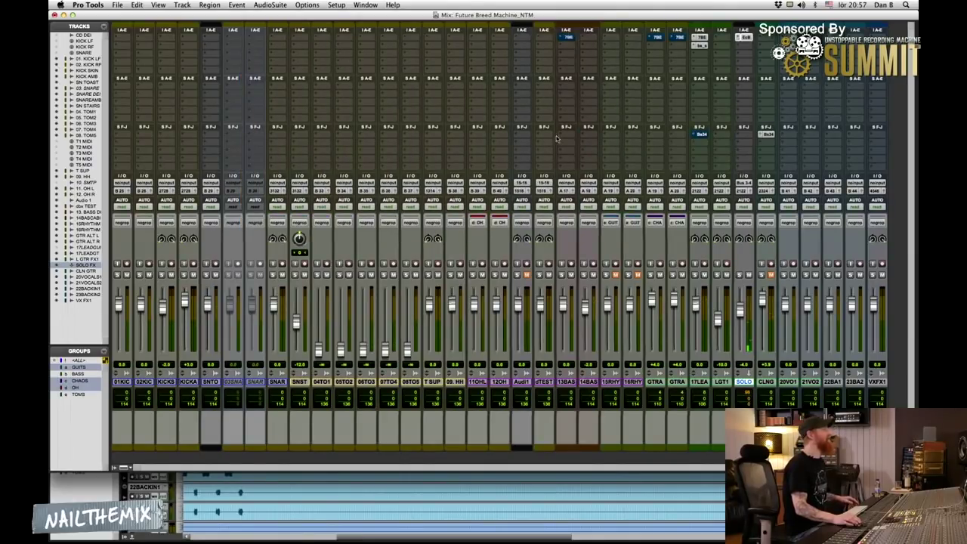